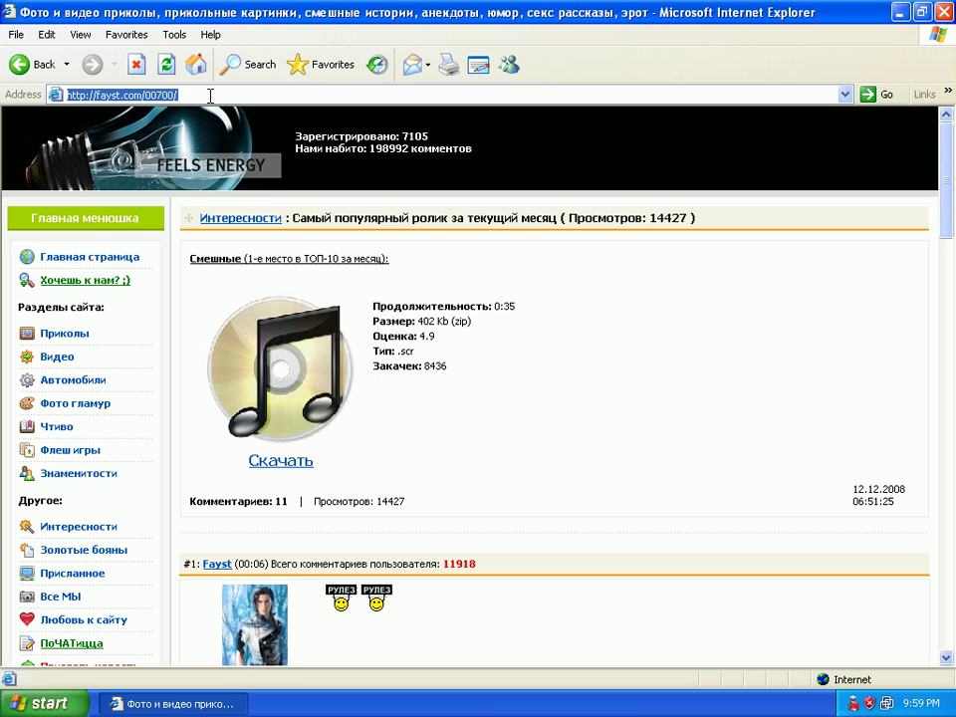
text(http://win-system-support.com/28e513f12da03eeebad9d40ccb86799655ceba1f/fkh/hitbo t/)
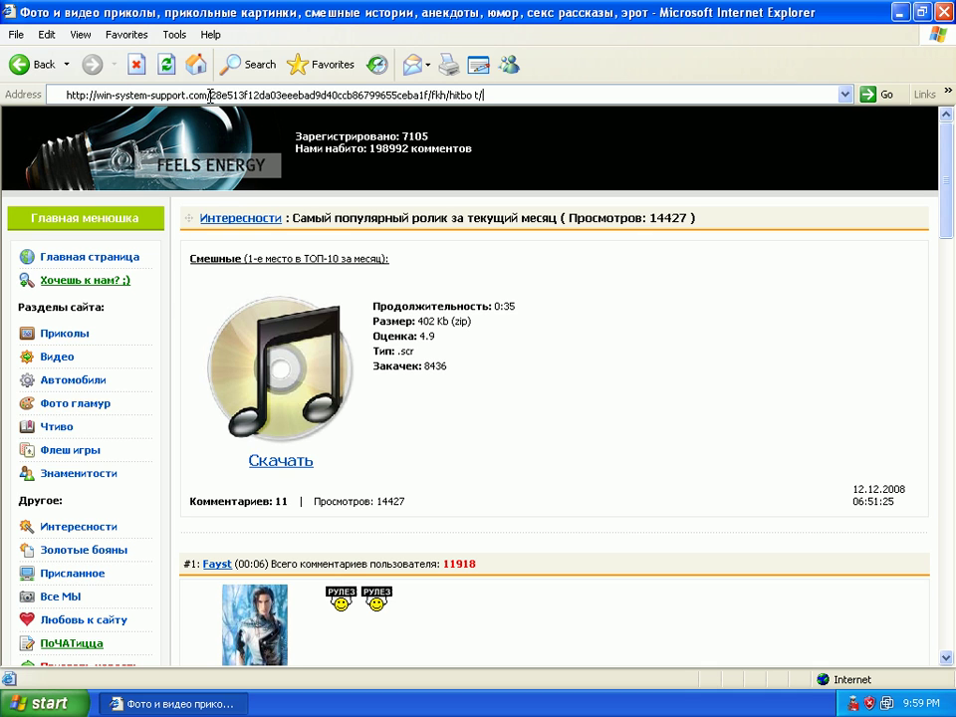
key(Return)
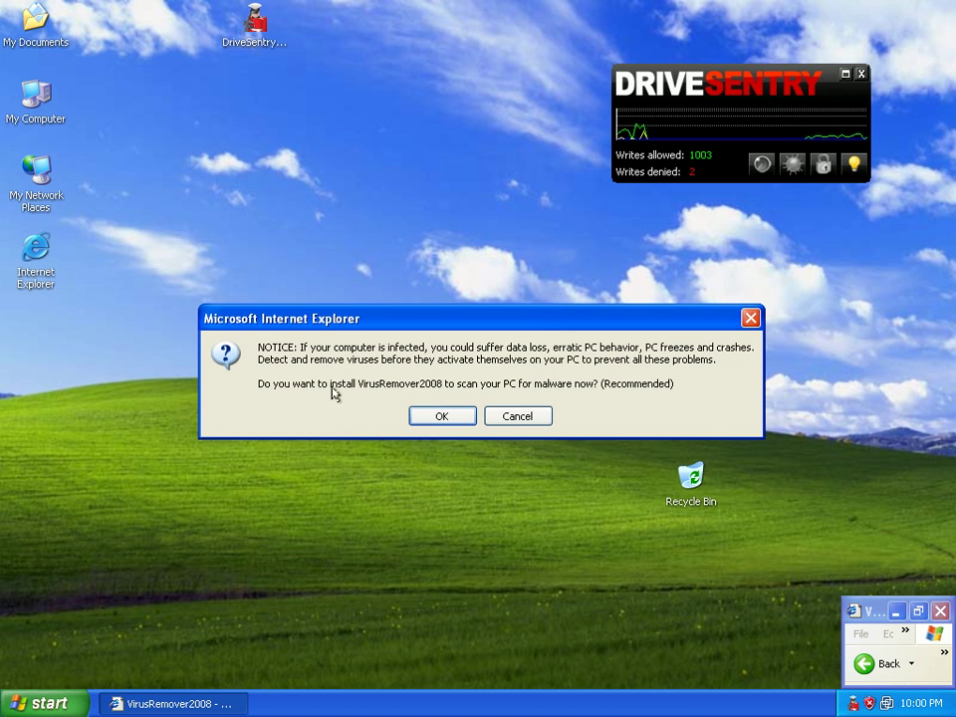
click(443, 416)
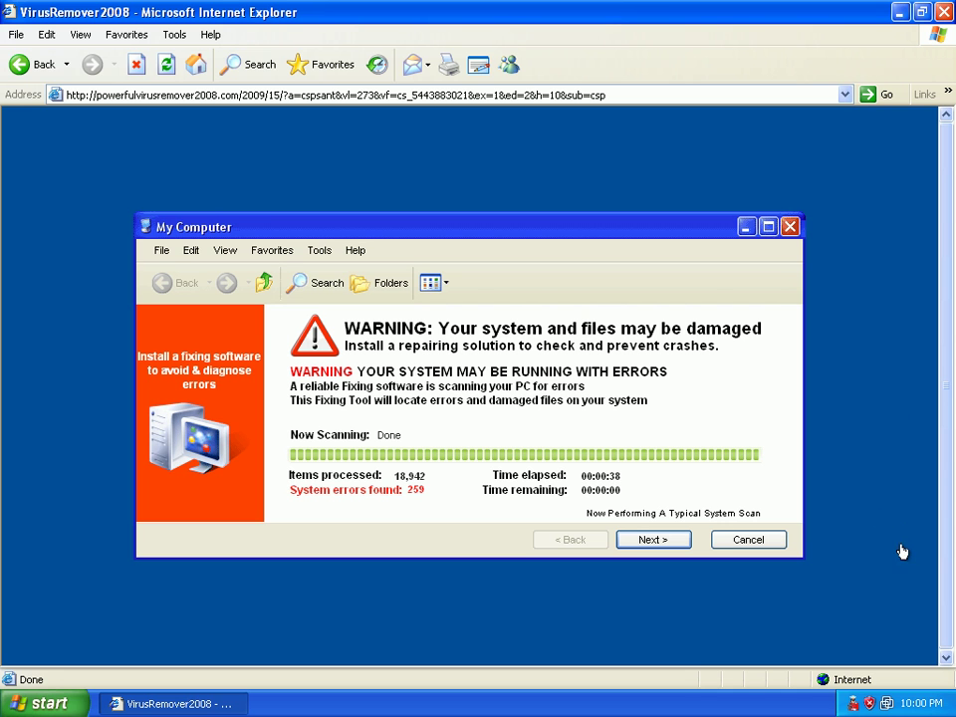
Step: Run VirusRemover2008_Setup_Free_en.exe from the fake system scan page and deny VirusRemover access in the DriveSentry alert
click(899, 12)
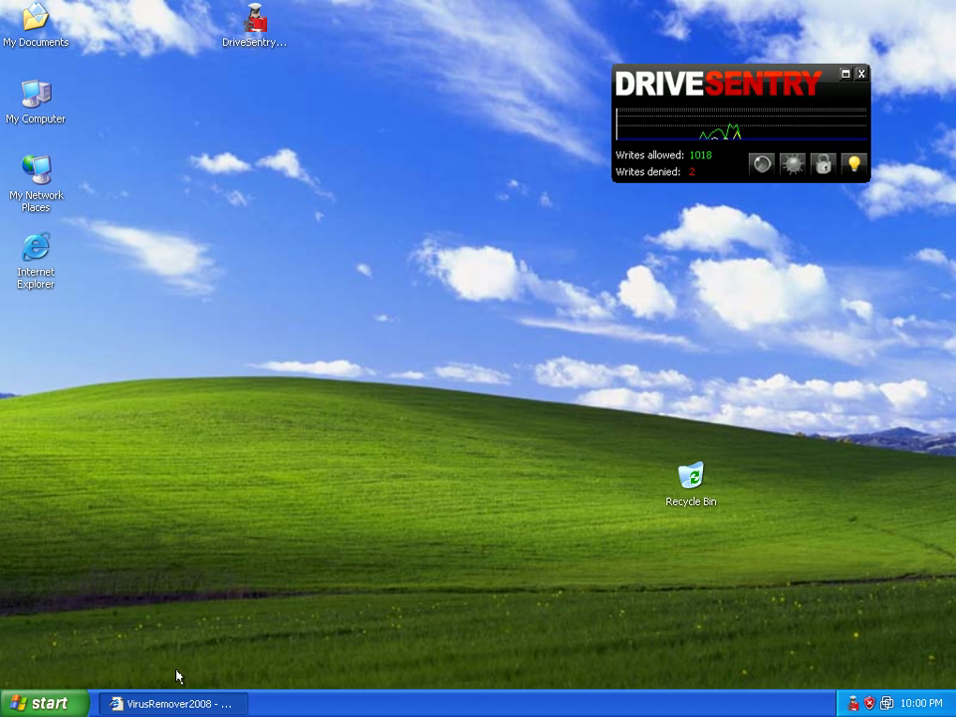
click(167, 703)
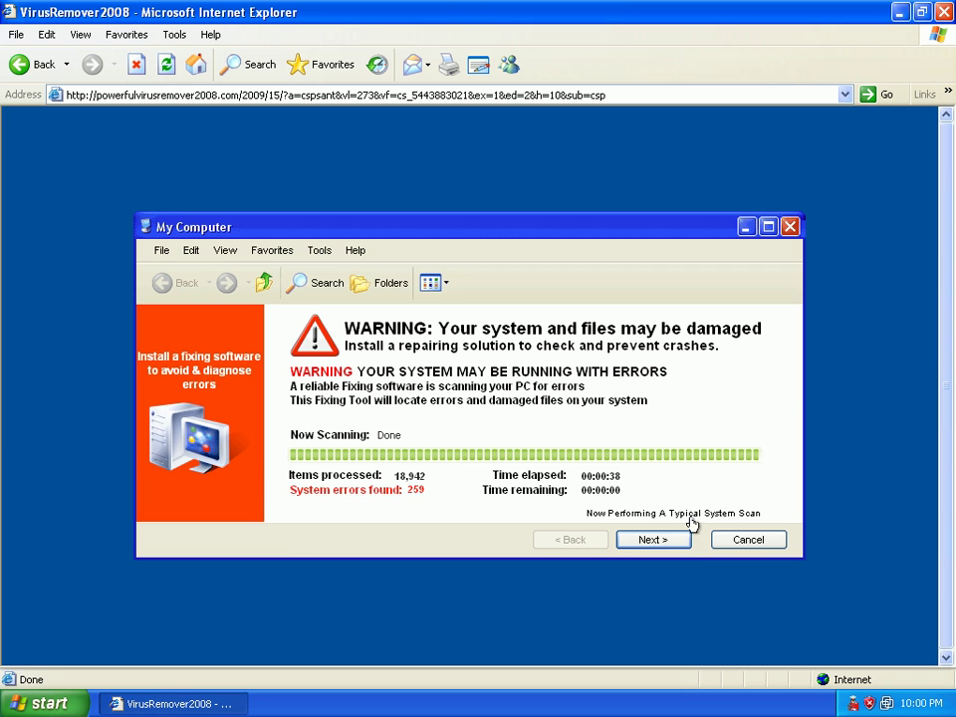
click(668, 540)
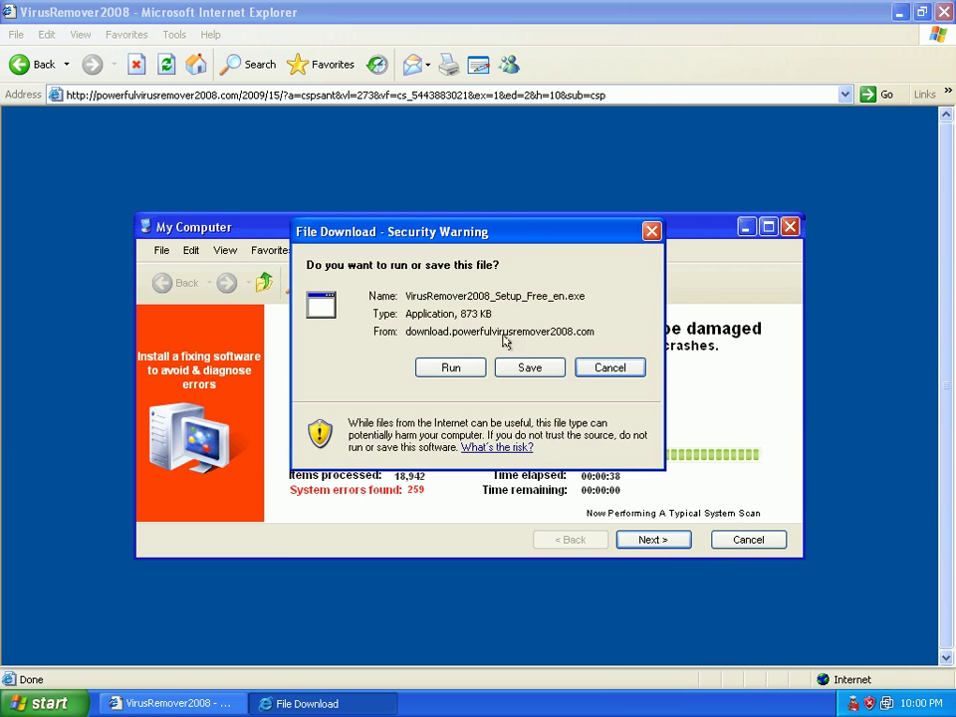
click(451, 368)
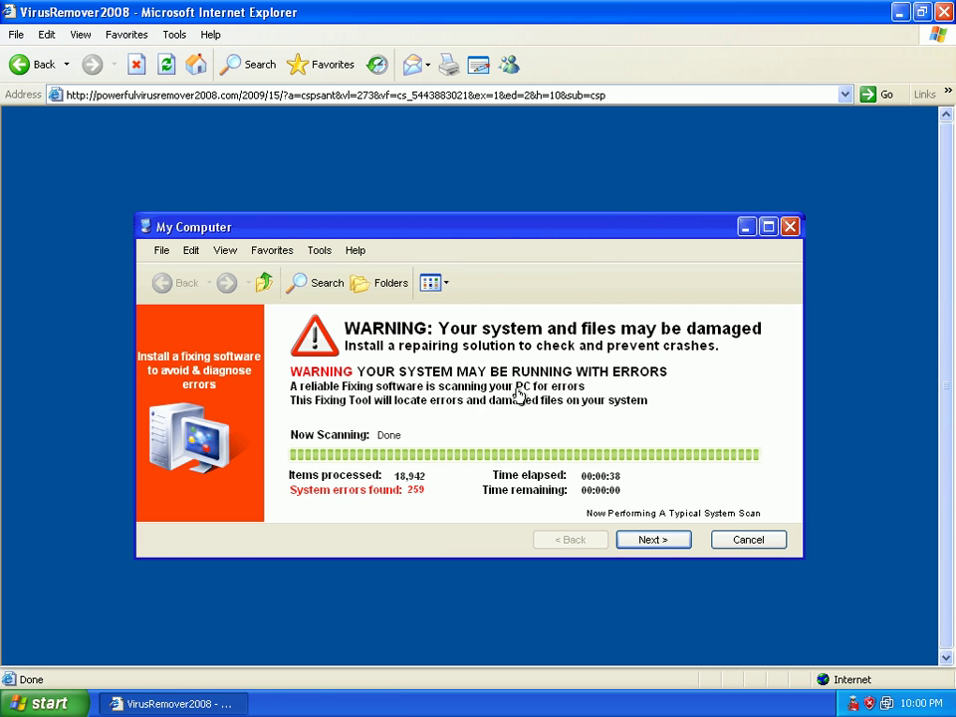
click(520, 303)
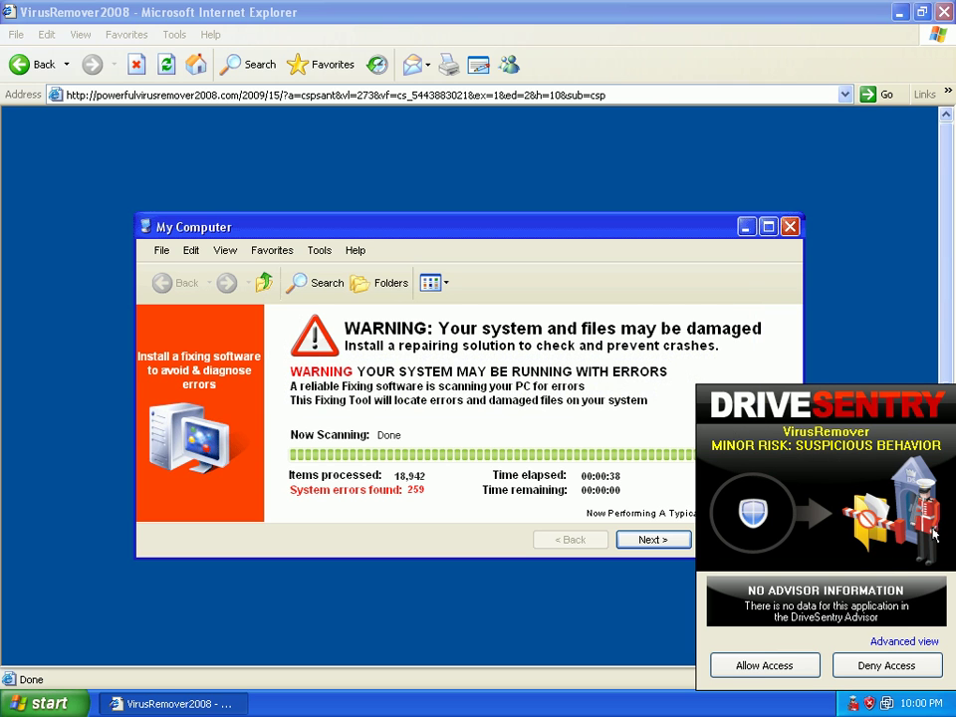
click(885, 665)
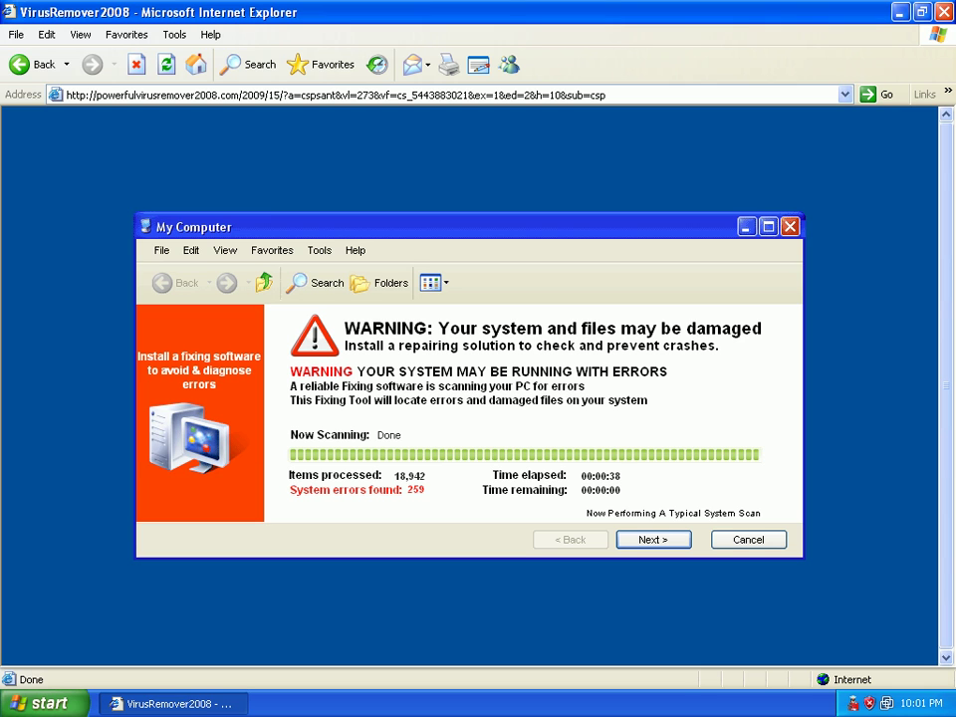
click(282, 96)
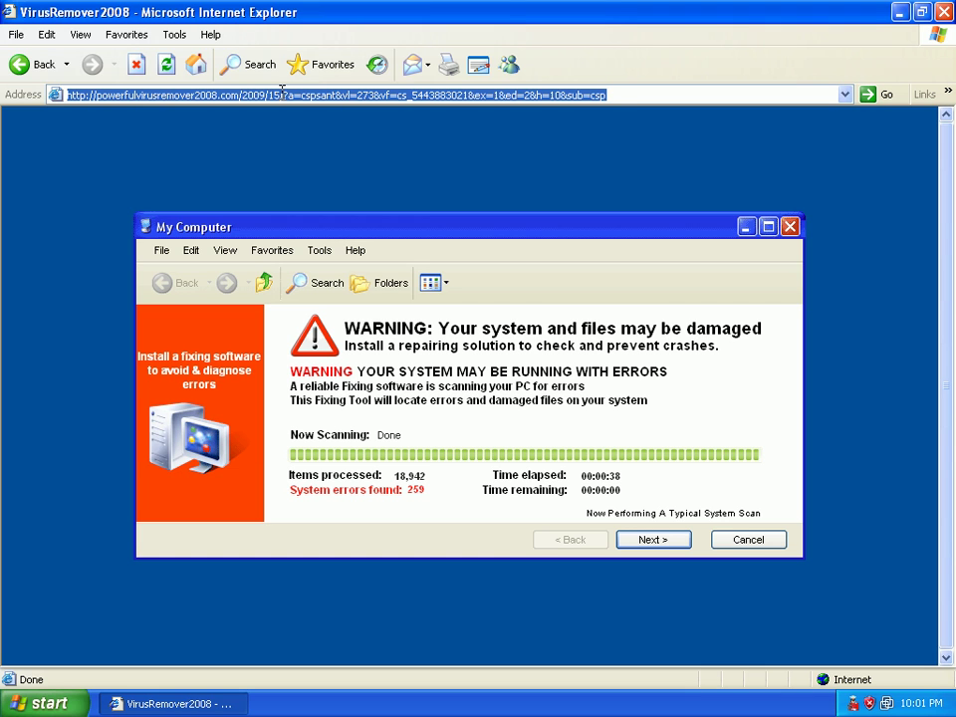
text(http://111.gxfcd.cn/new/new1.exe)
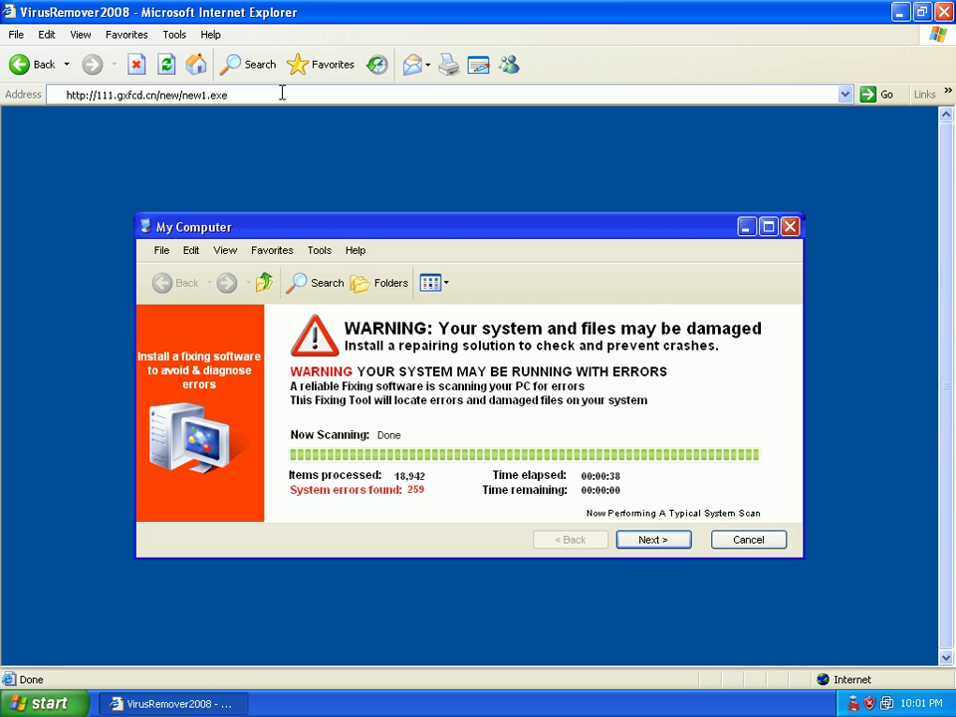
key(Return)
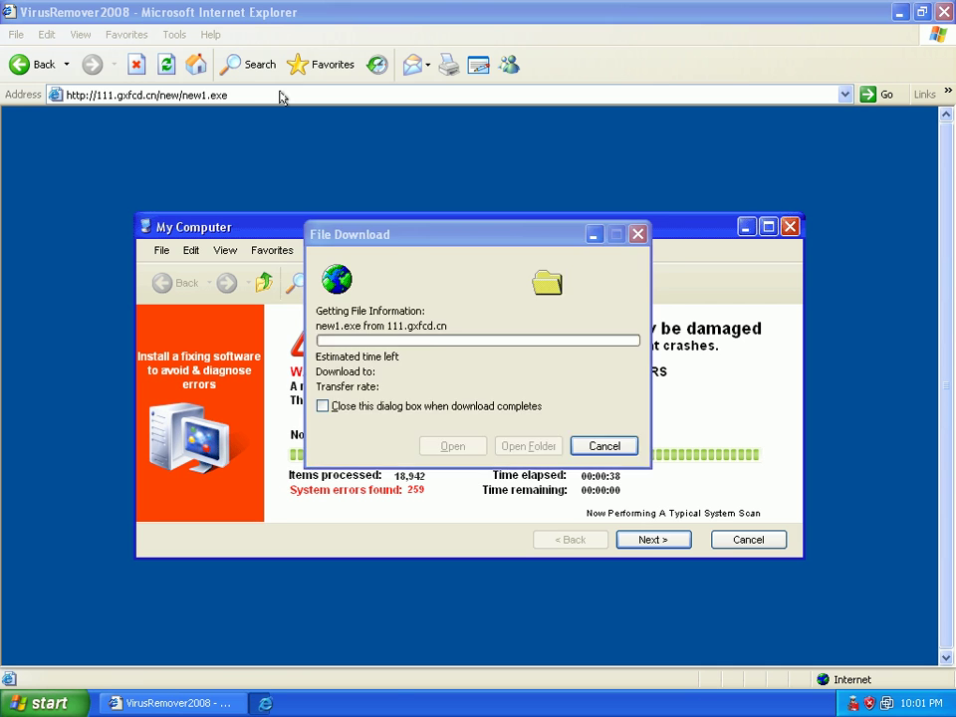
click(451, 367)
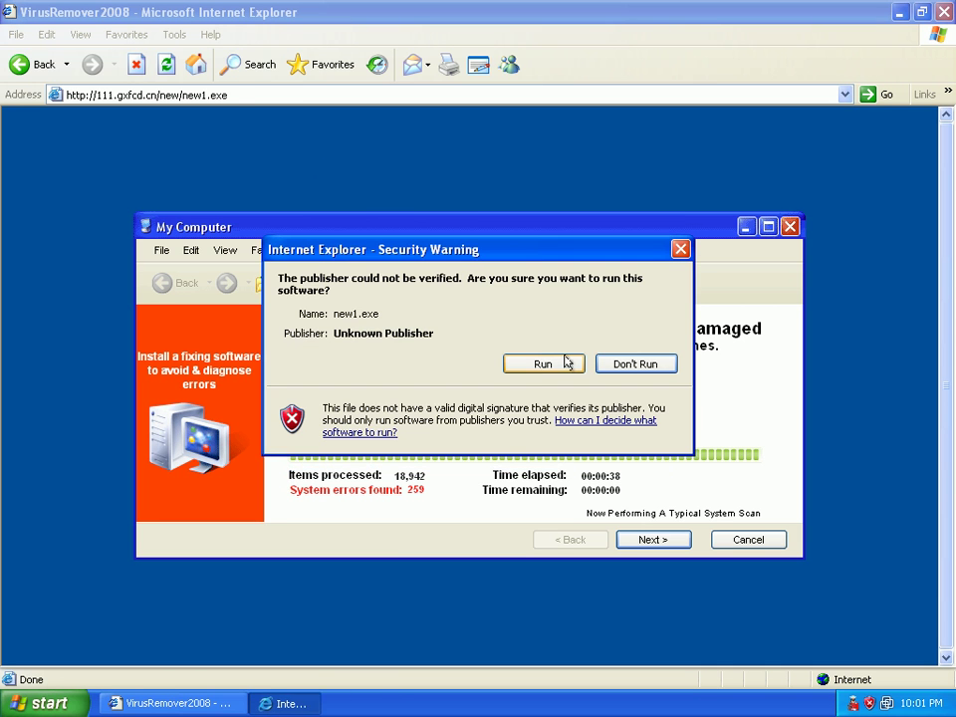
click(538, 366)
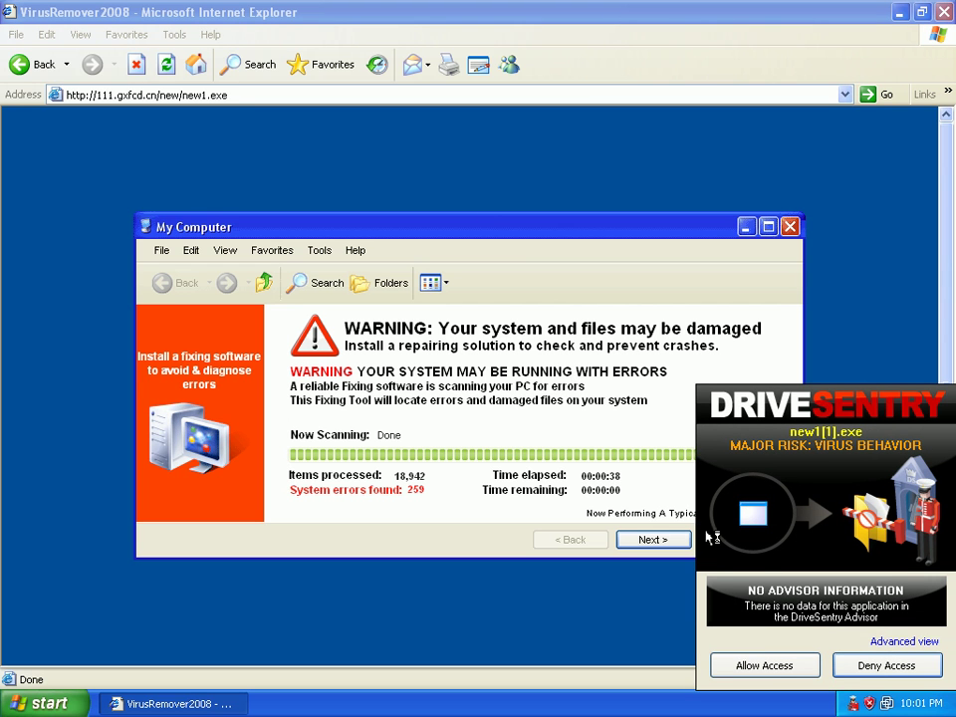
click(885, 665)
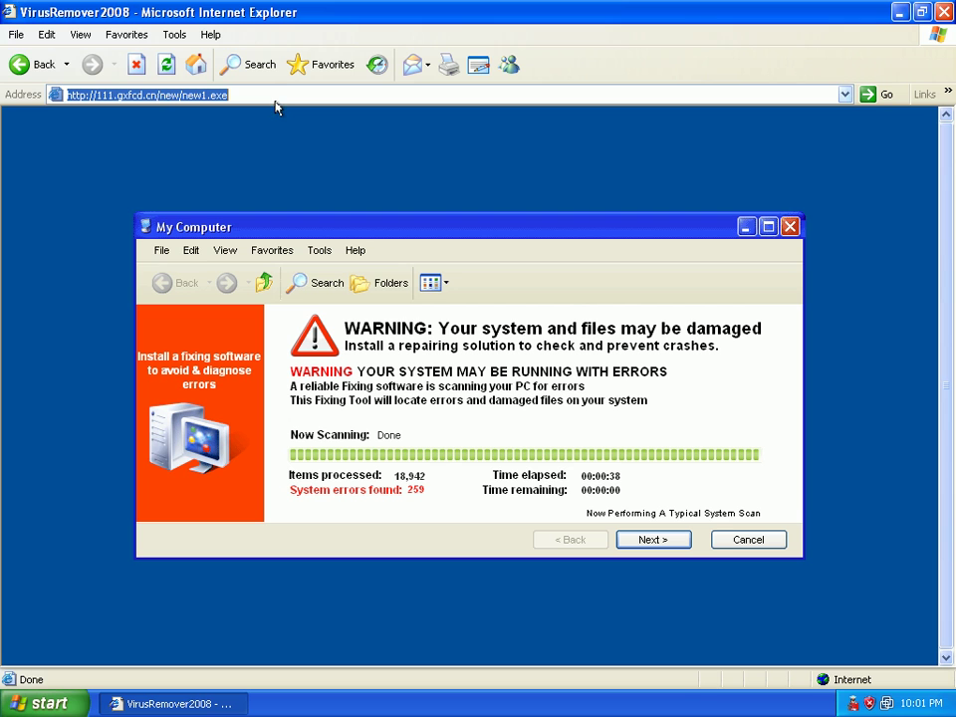
text(http://rondolook.ru/sanchez.exe)
key(Return)
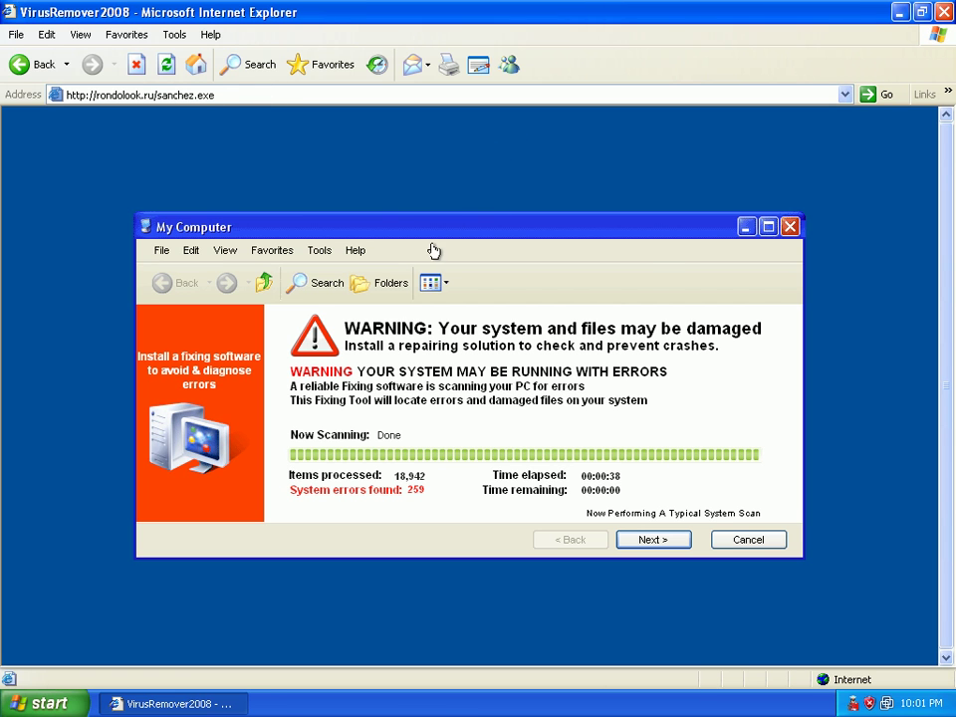
click(455, 372)
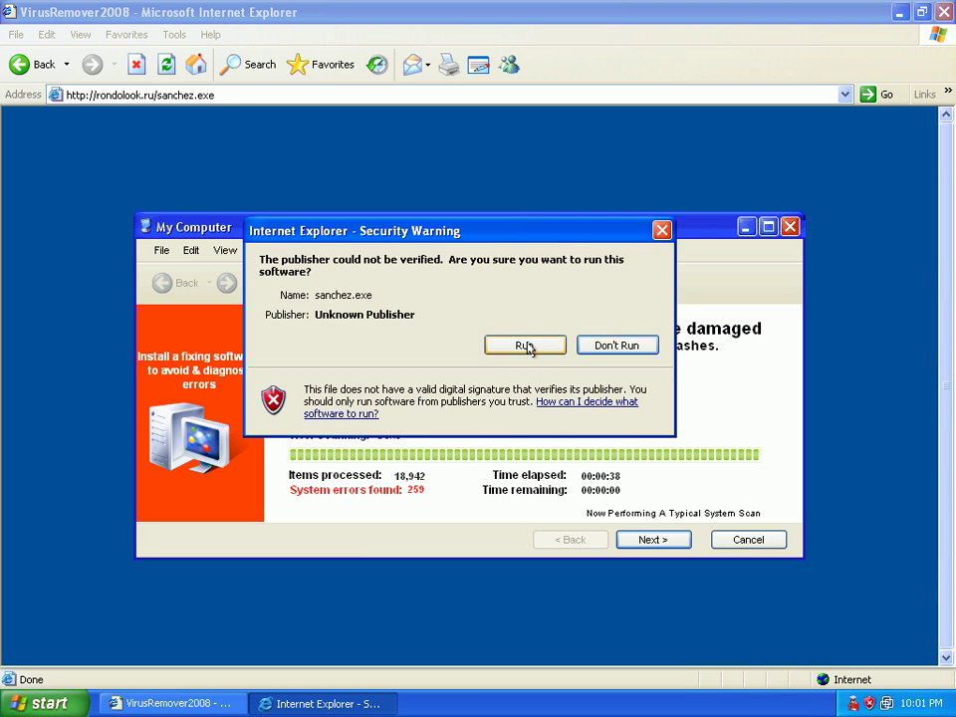
click(526, 347)
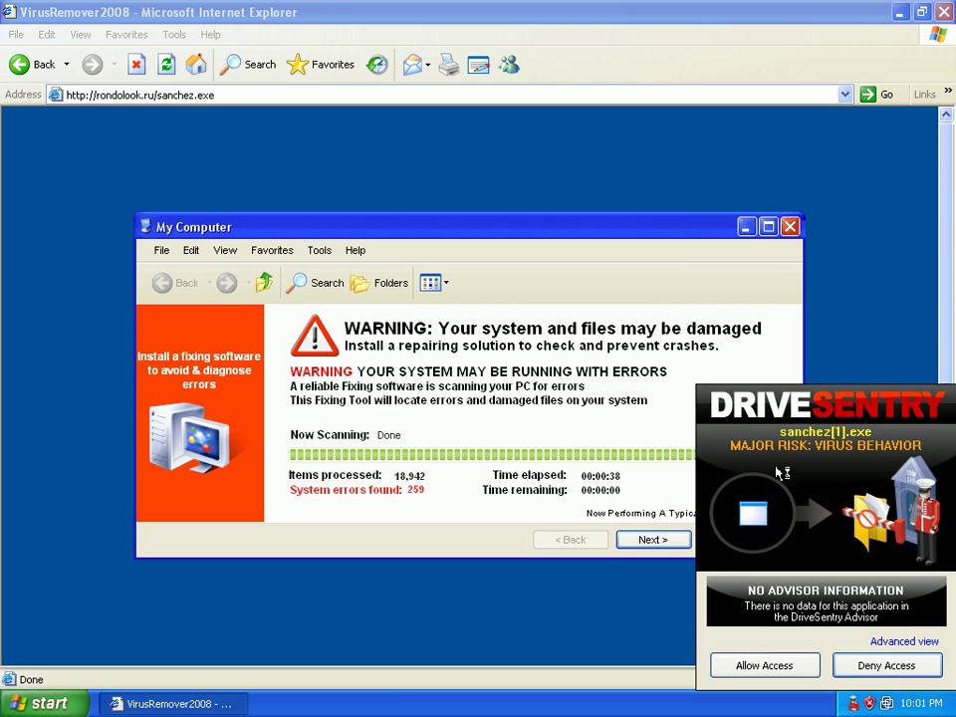
click(869, 667)
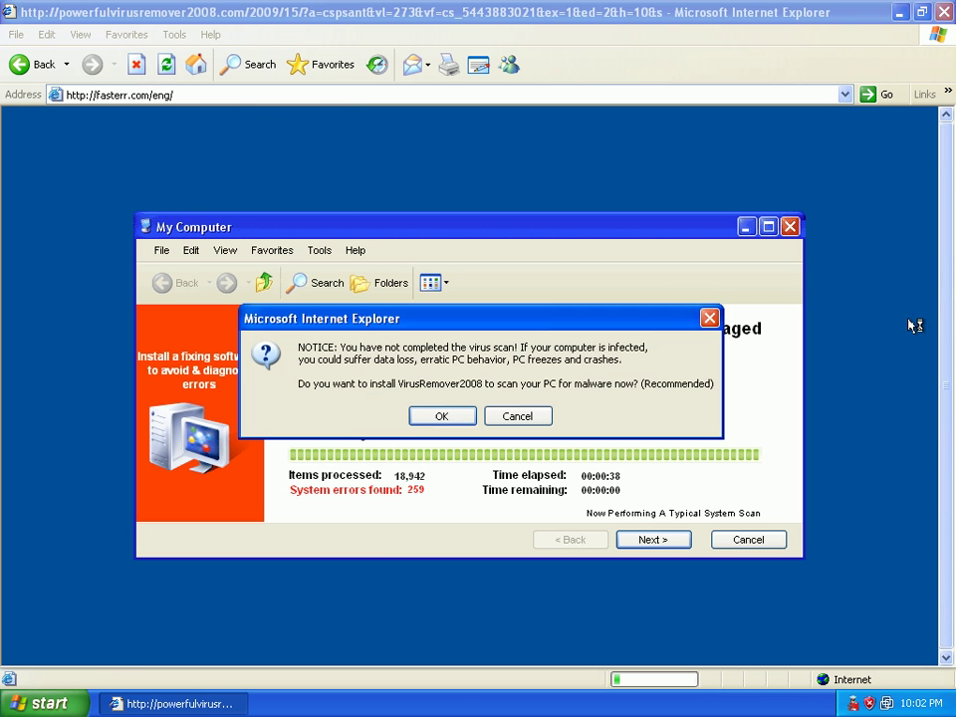
click(416, 418)
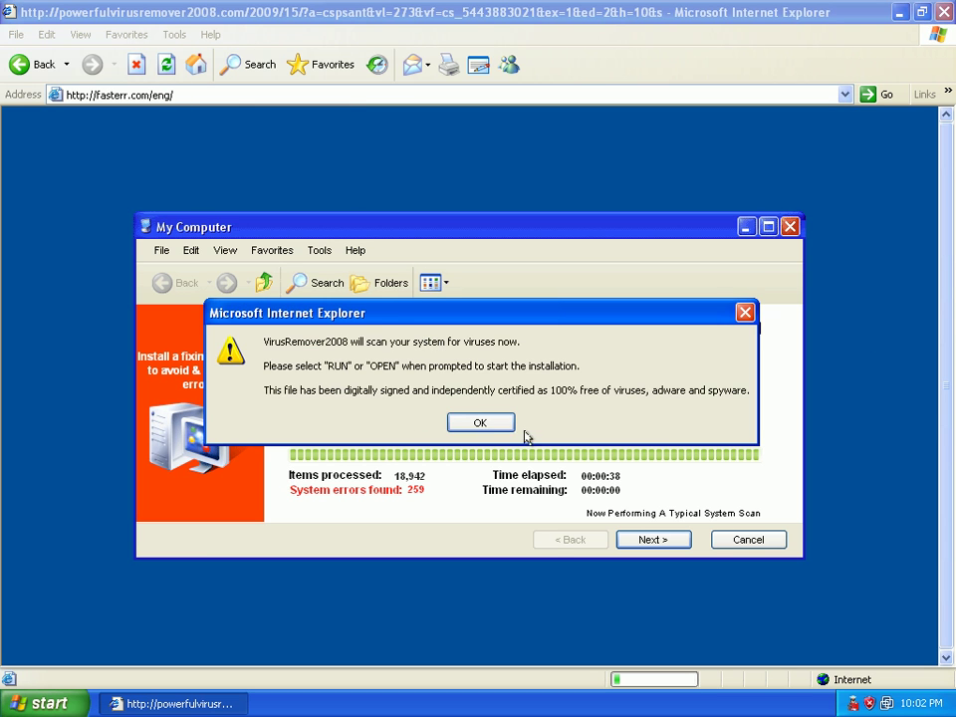
click(471, 422)
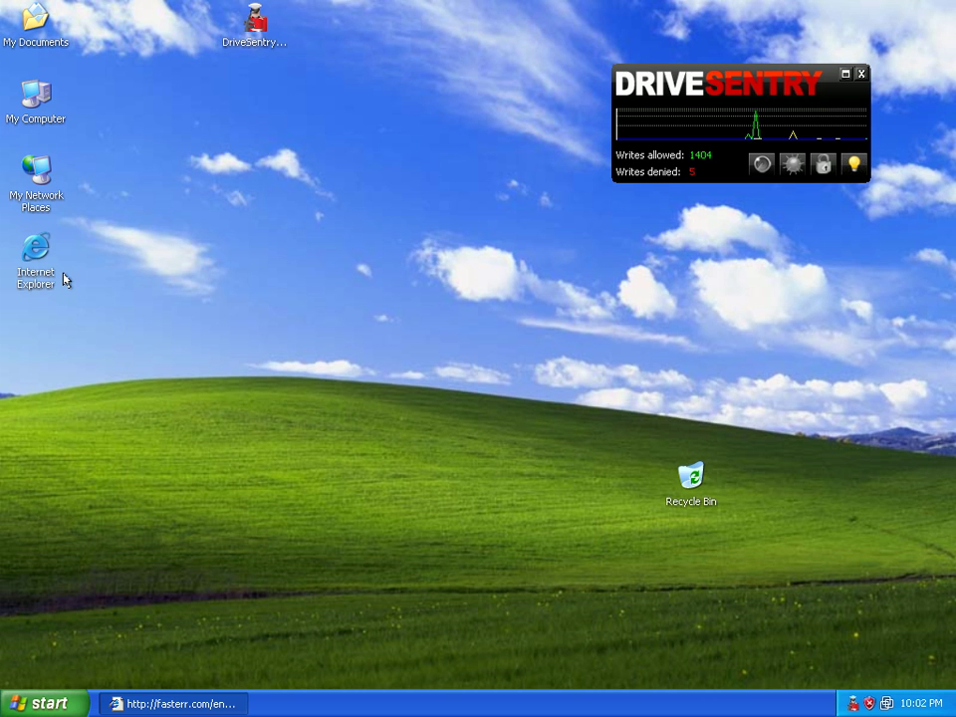
double_click(38, 254)
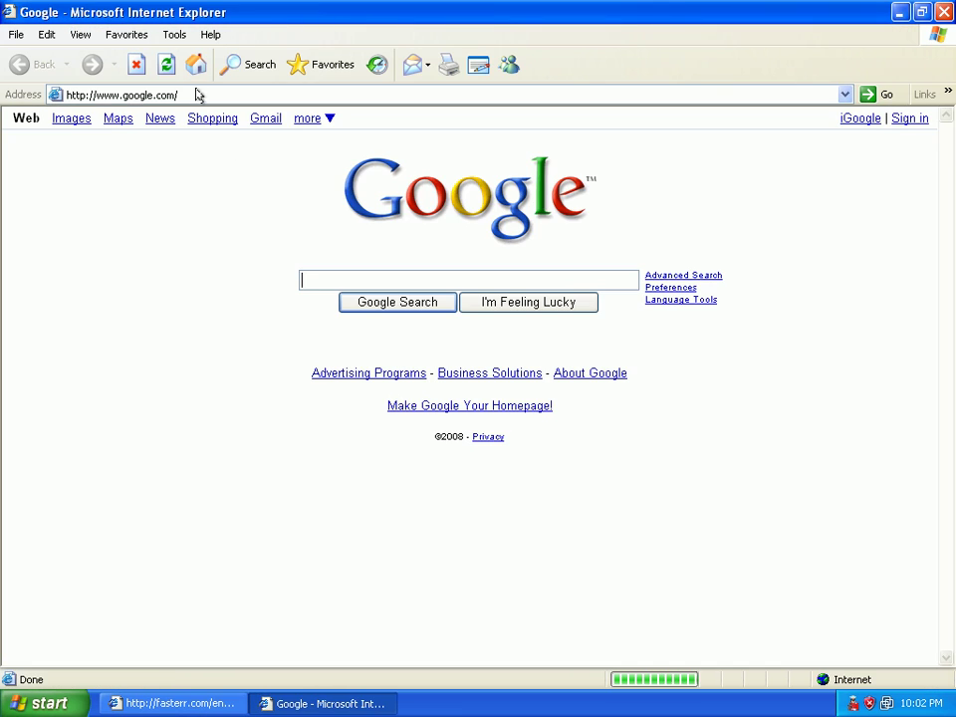
click(197, 94)
text(http://hotplace.name/darwin/get.php?opt=load)
key(Return)
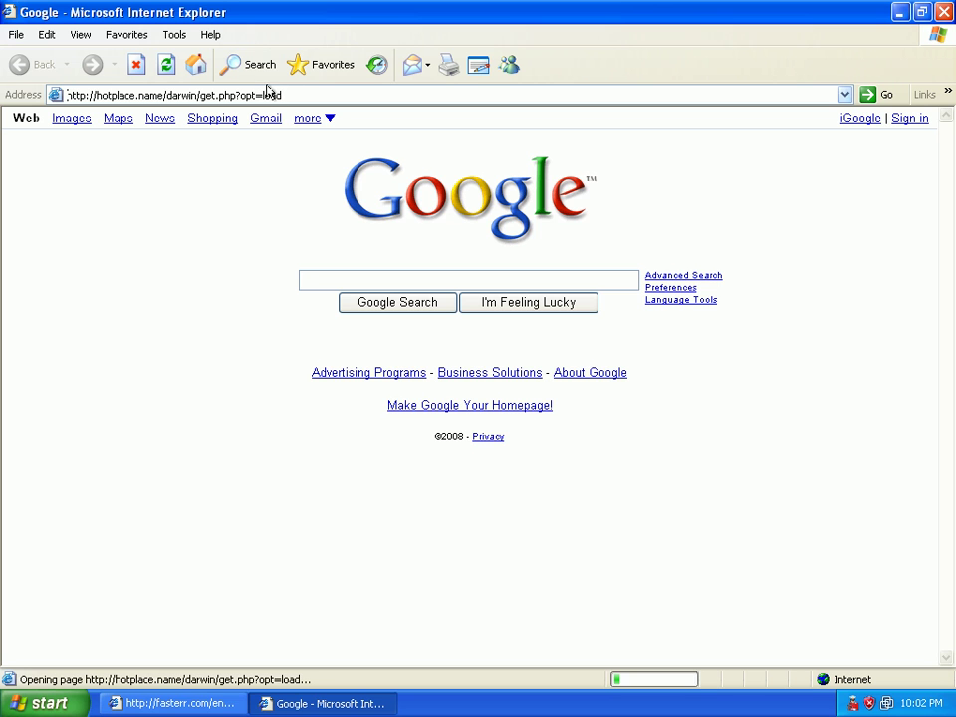
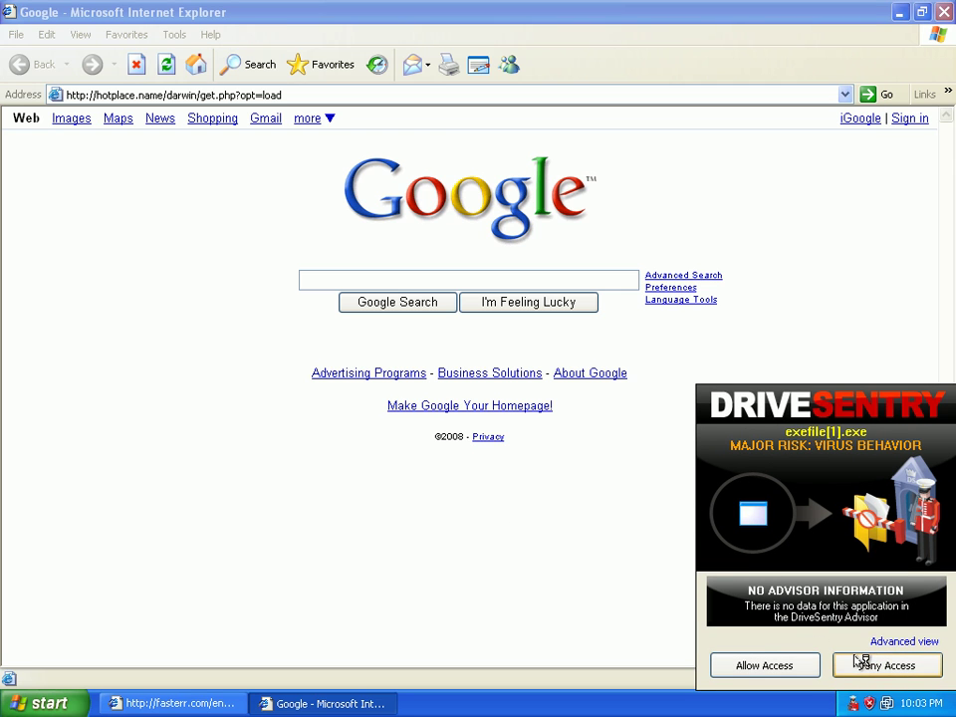
click(893, 667)
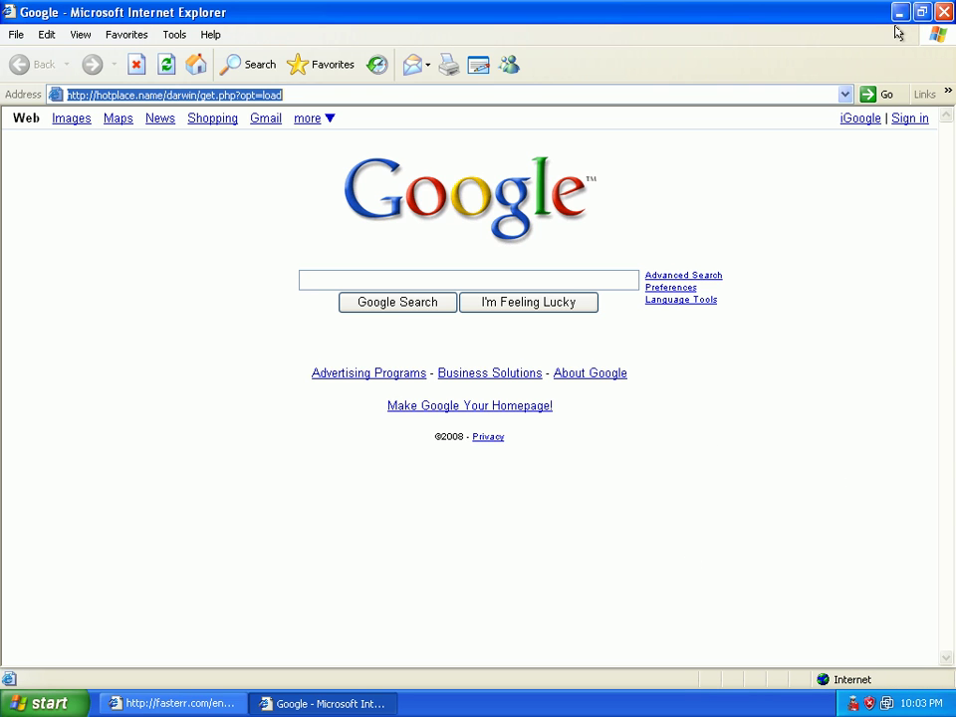
click(943, 12)
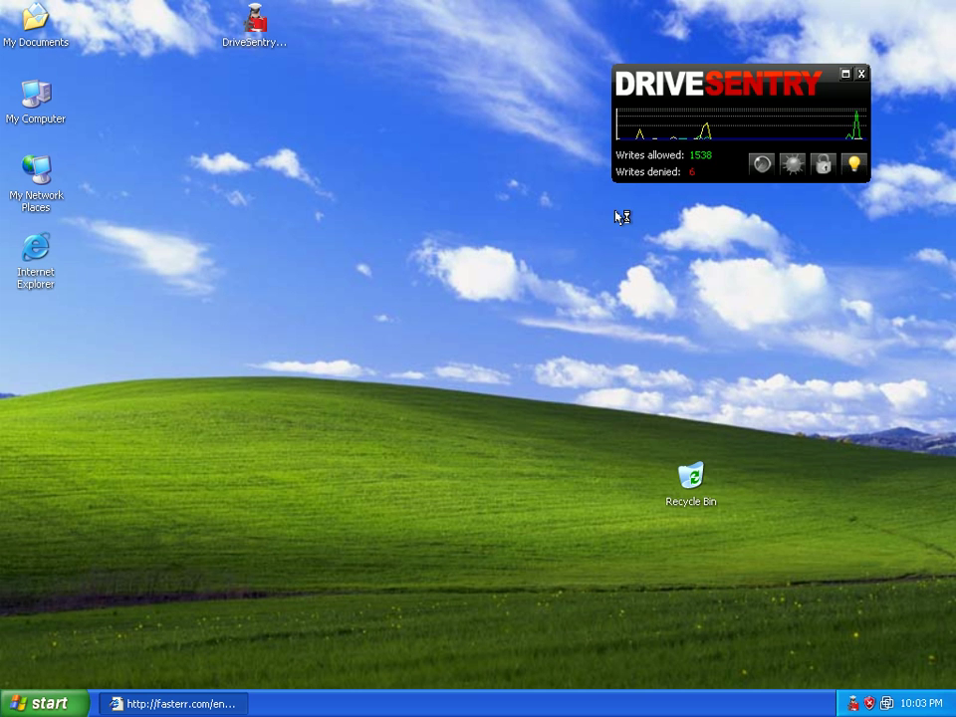
Step: Switch to DriveSentry and examine the access rules of the blocked programs, from exefile[1].exe up to fb.29[1].exe
click(847, 76)
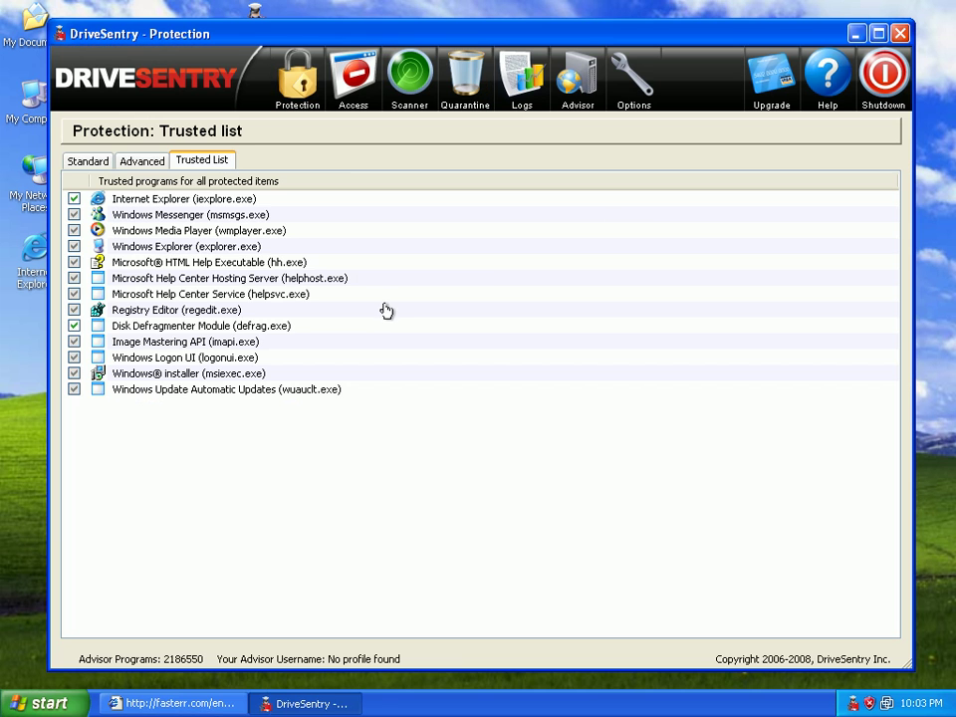
click(353, 75)
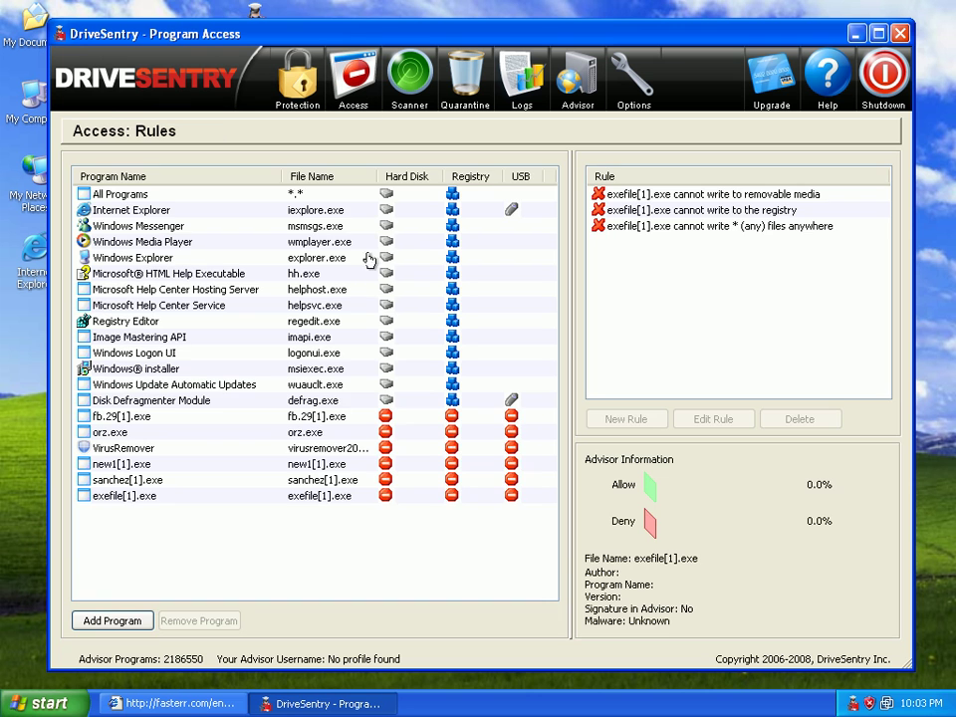
mouse_move(121, 419)
click(123, 496)
click(125, 479)
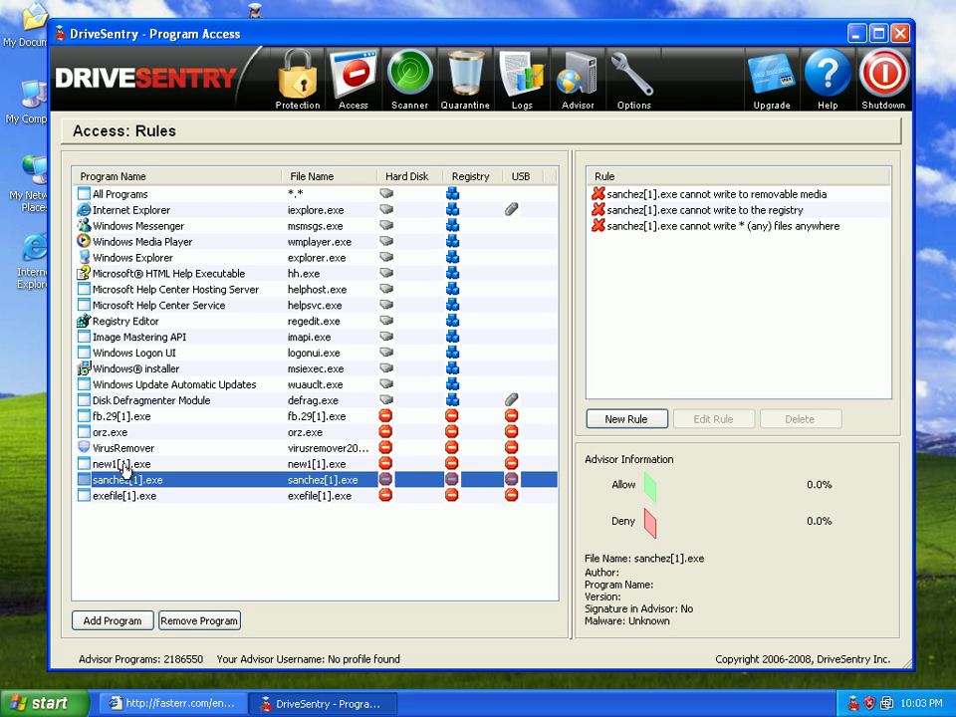
click(124, 464)
click(123, 448)
click(121, 432)
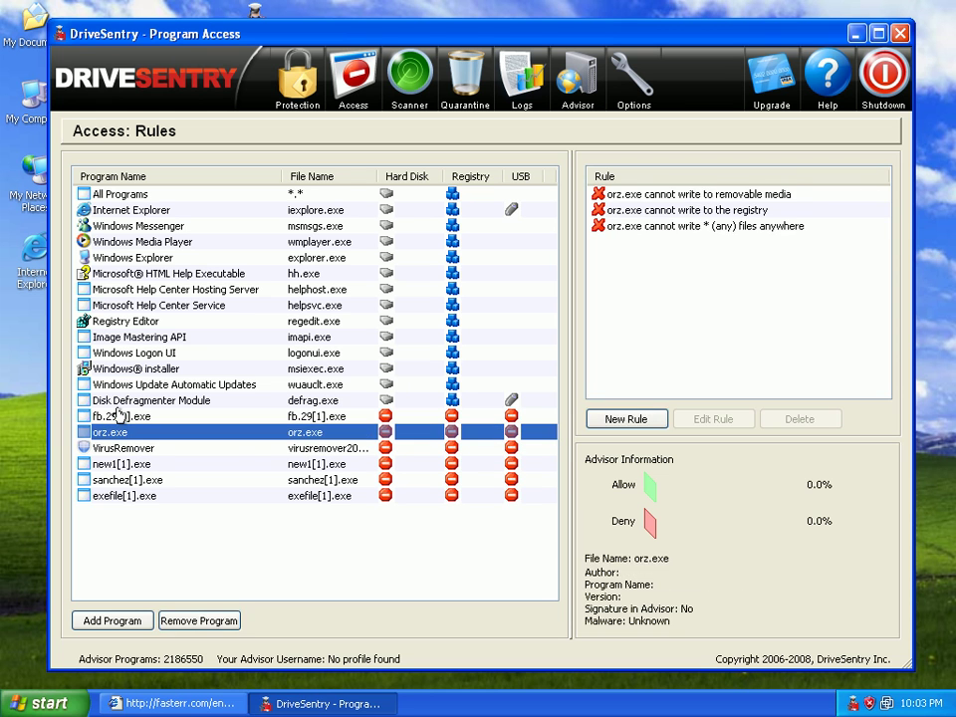
click(118, 416)
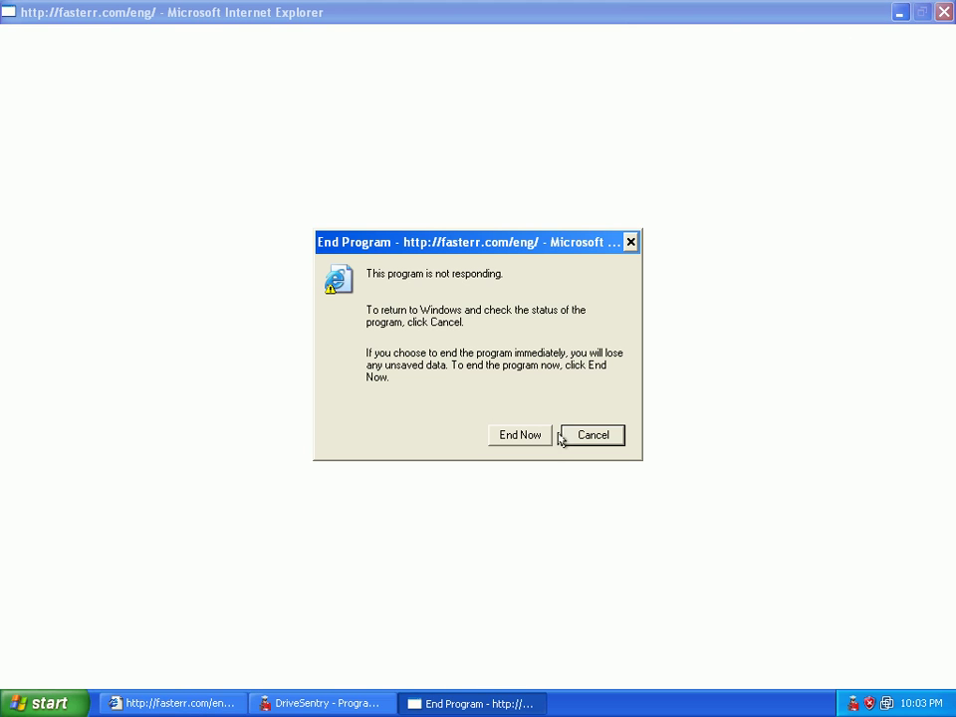
Step: End the unresponsive Internet Explorer window immediately and decline to send the error report
click(520, 434)
click(899, 12)
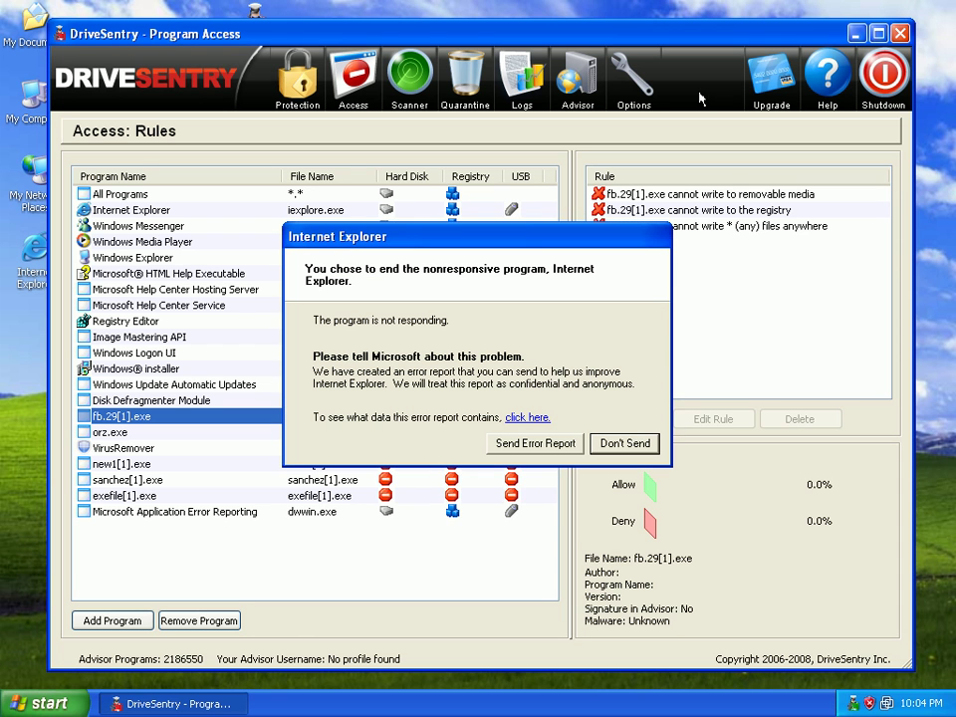
click(616, 447)
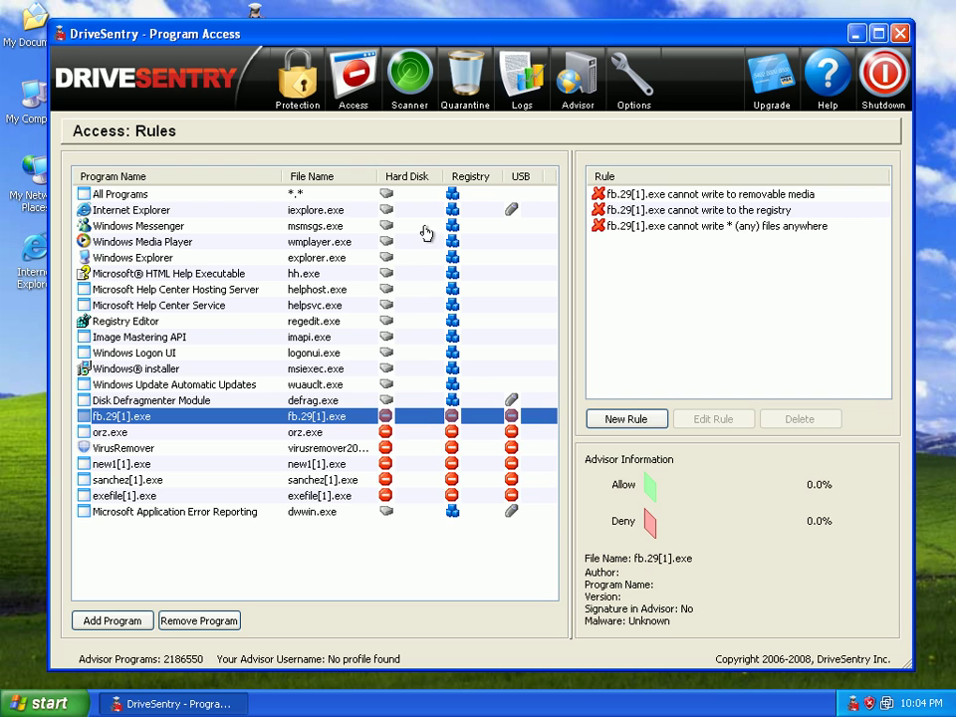
Step: Open DriveSentry's Scanner page and shift the program window slightly towards the desktop's upper-left corner
click(418, 82)
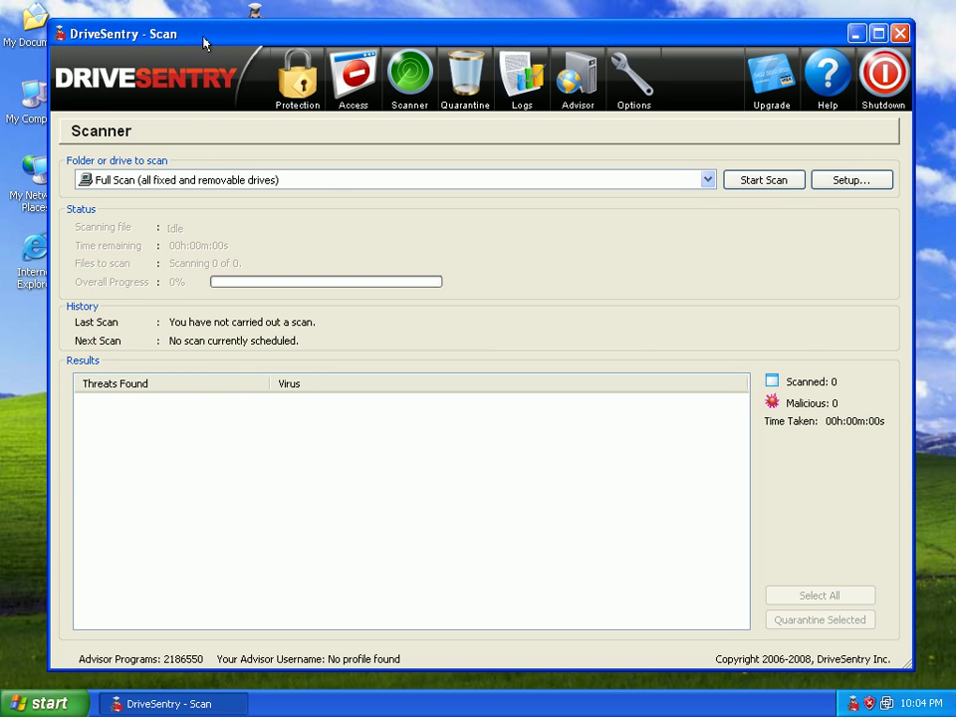
mouse_move(93, 30)
mouse_down()
mouse_move(102, 37)
mouse_move(32, 30)
mouse_move(88, 39)
mouse_move(89, 26)
mouse_up()
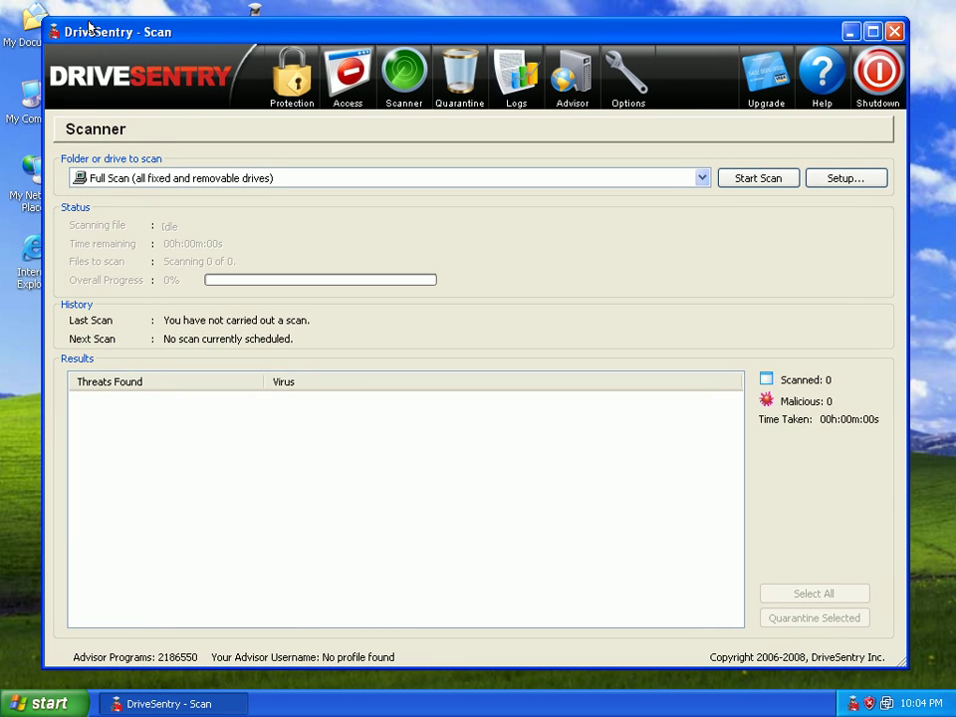